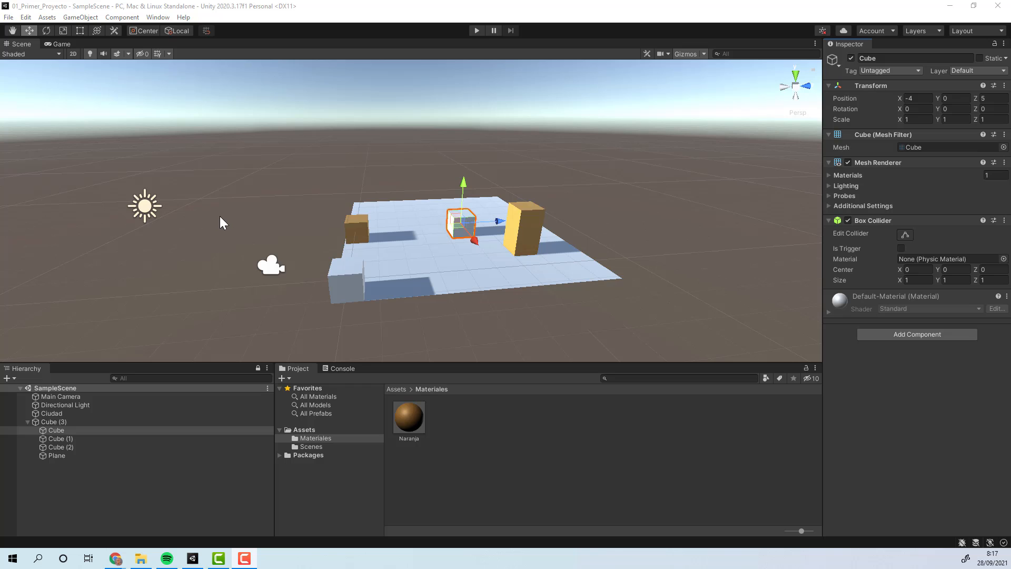
# - Inspect the components of Cube (2), the Plane, the Main Camera, the Directional Light and the first child Cube
pyautogui.click(367, 232)
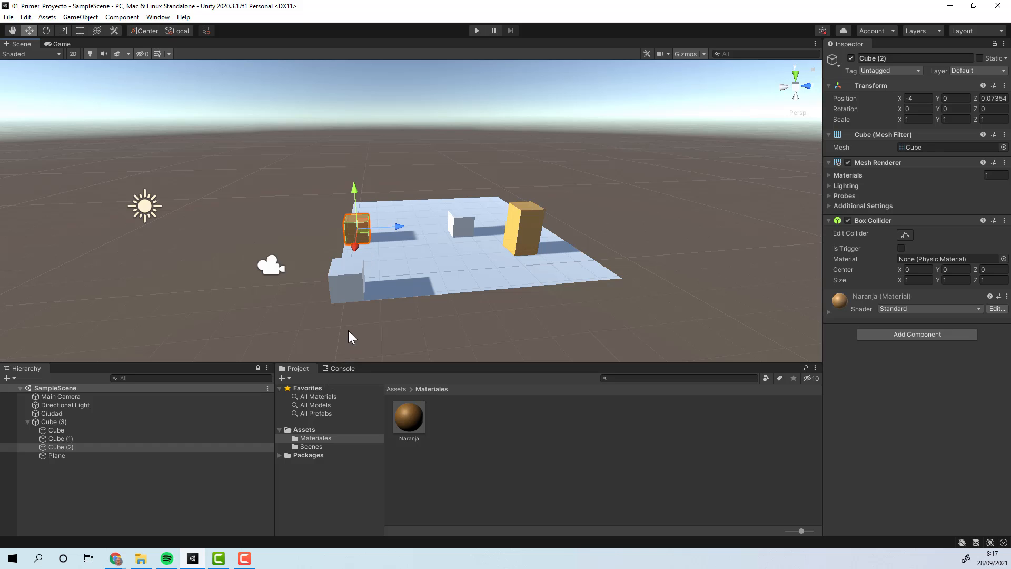
pyautogui.click(496, 273)
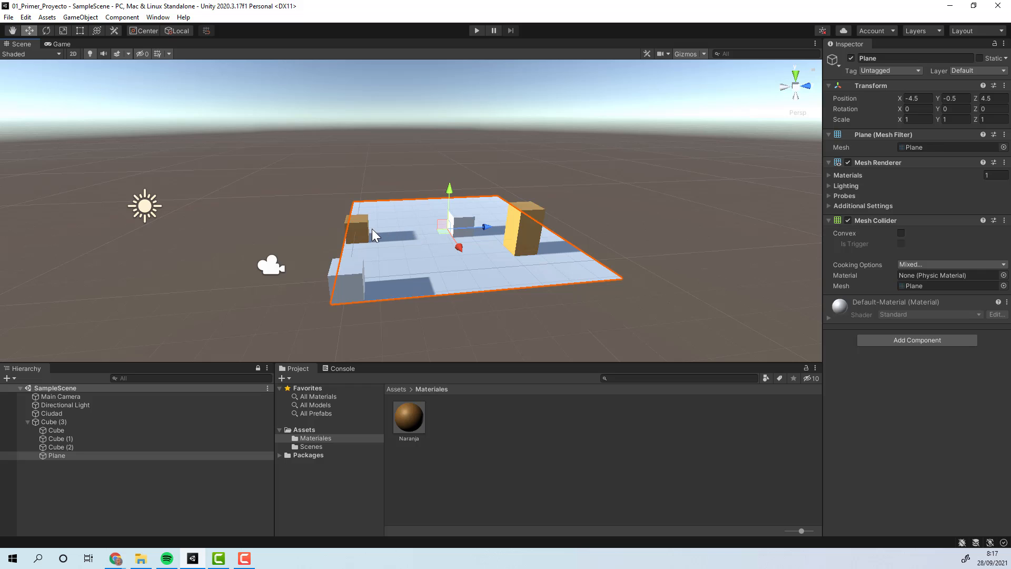
pyautogui.click(281, 270)
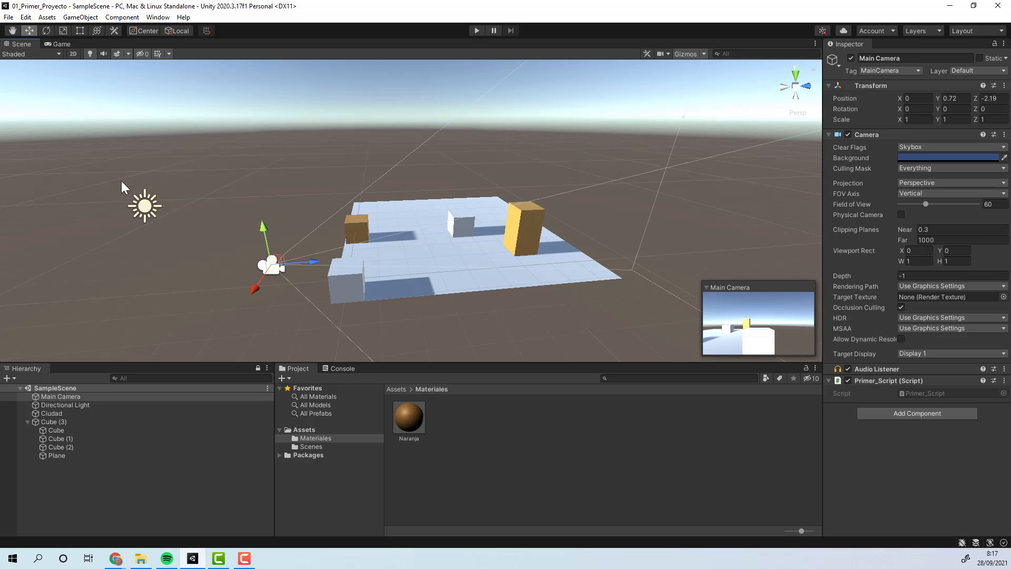
pyautogui.click(142, 208)
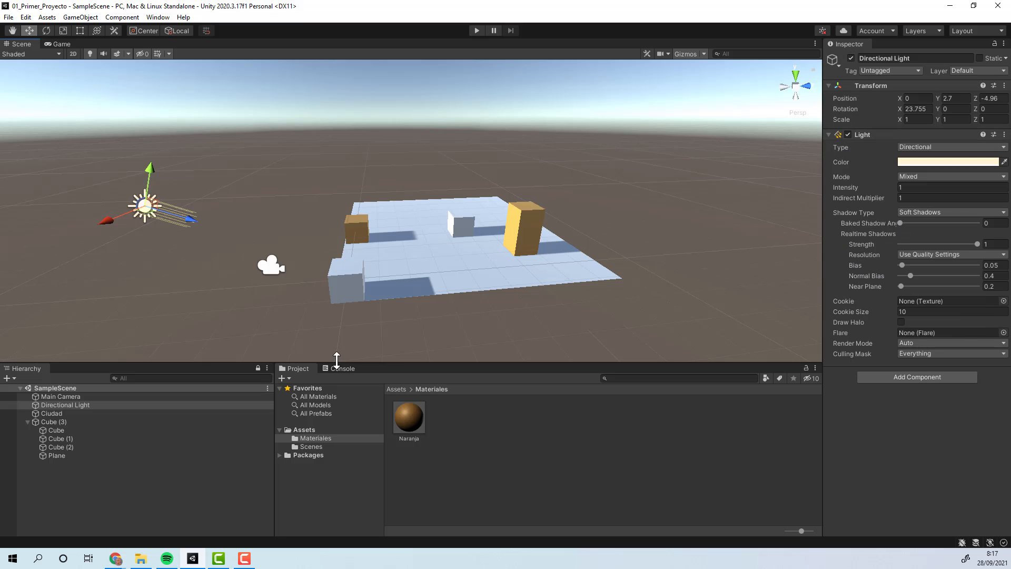
pyautogui.click(53, 428)
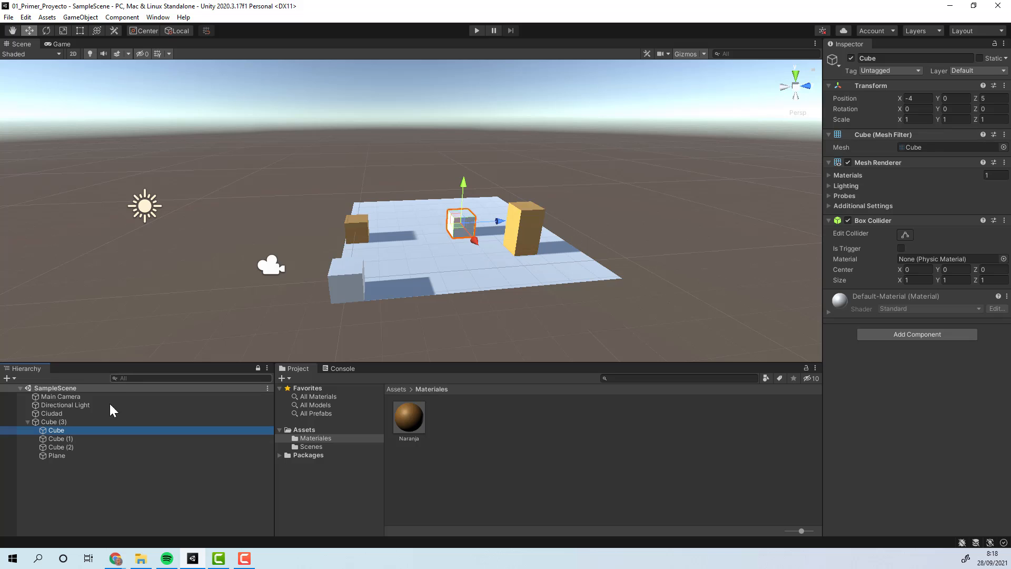
# - Create an empty GameObject at the root of SampleScene with its default name and select it
pyautogui.rightClick(63, 498)
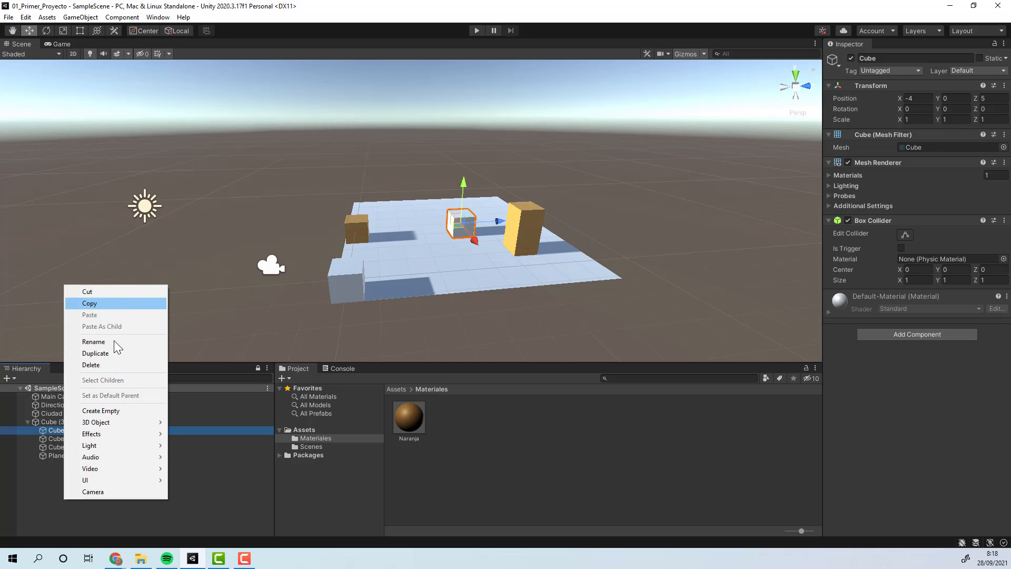
pyautogui.click(119, 410)
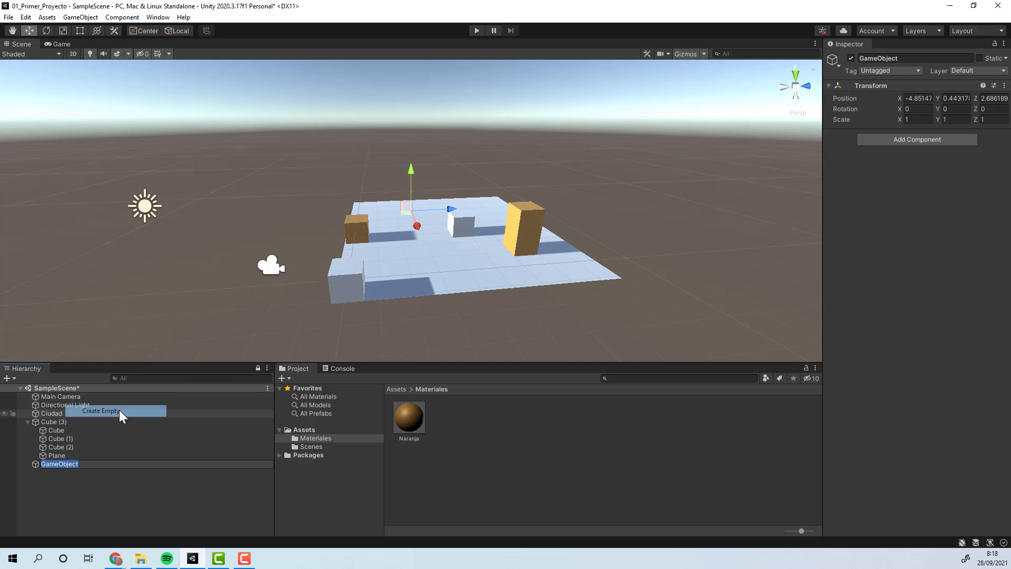
pyautogui.click(94, 486)
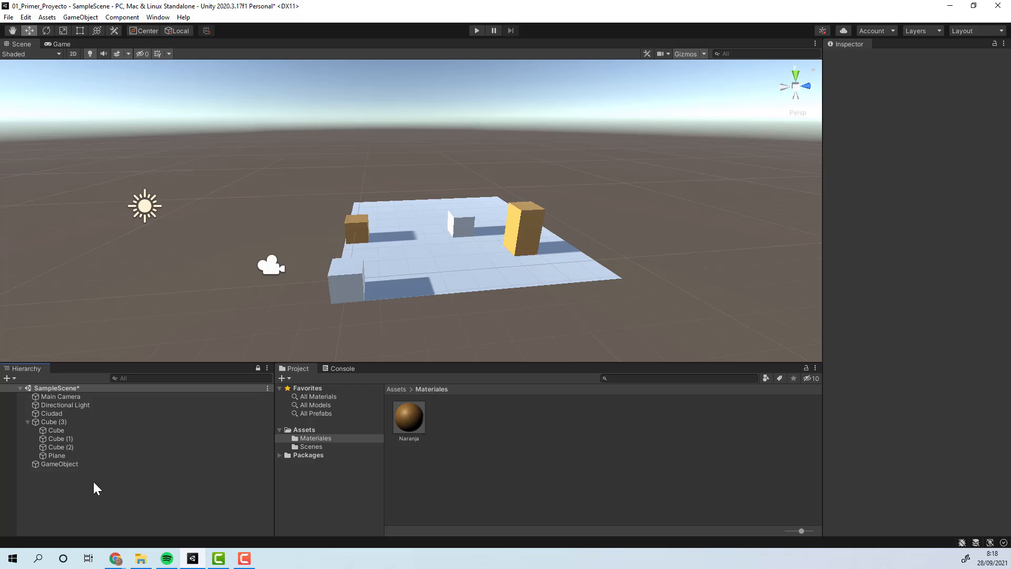
pyautogui.click(73, 464)
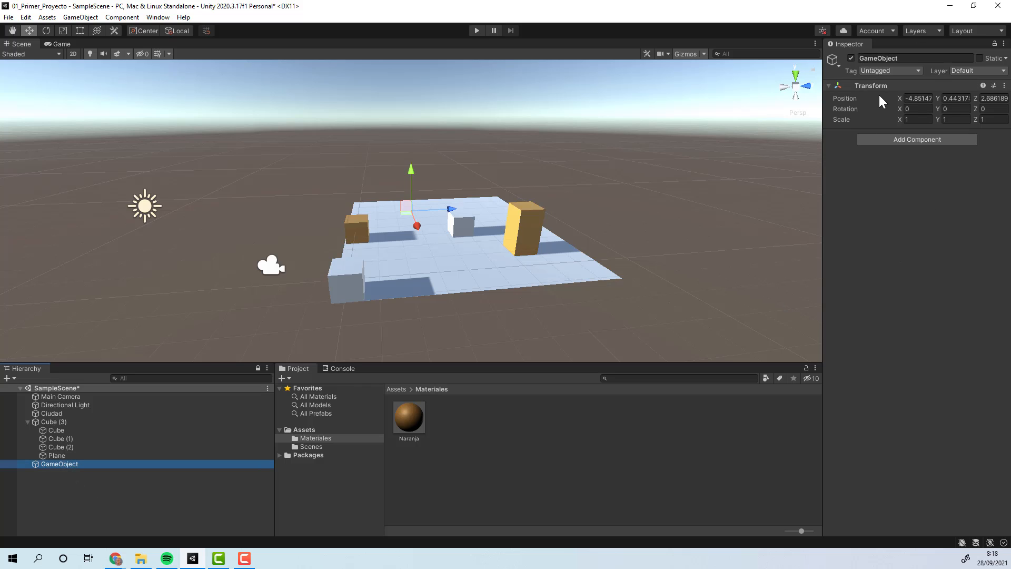
# - Select the parent object Cube (3) and look through the Physics components that can be added to it
pyautogui.click(59, 421)
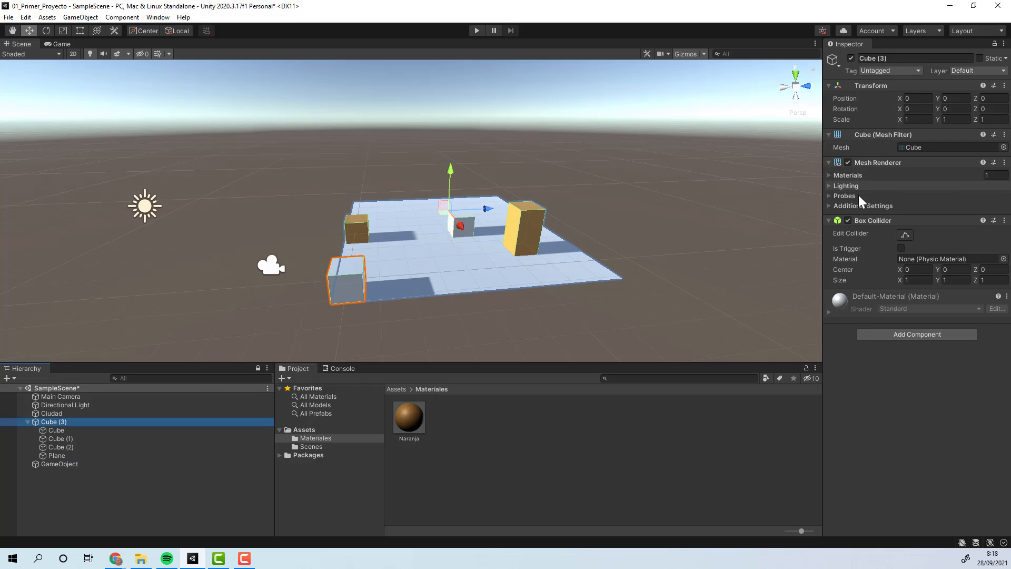
pyautogui.click(129, 18)
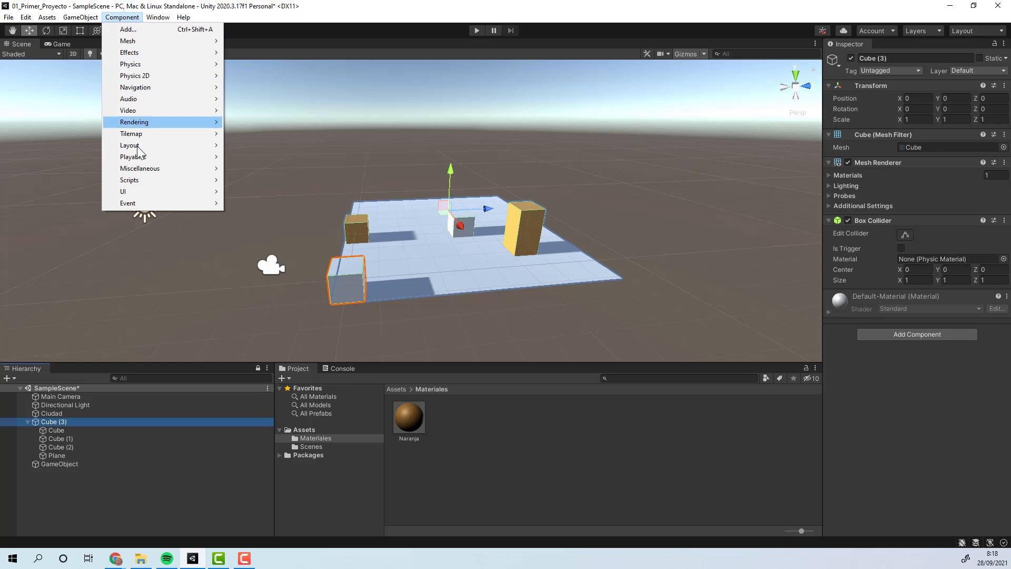
pyautogui.moveTo(158, 64)
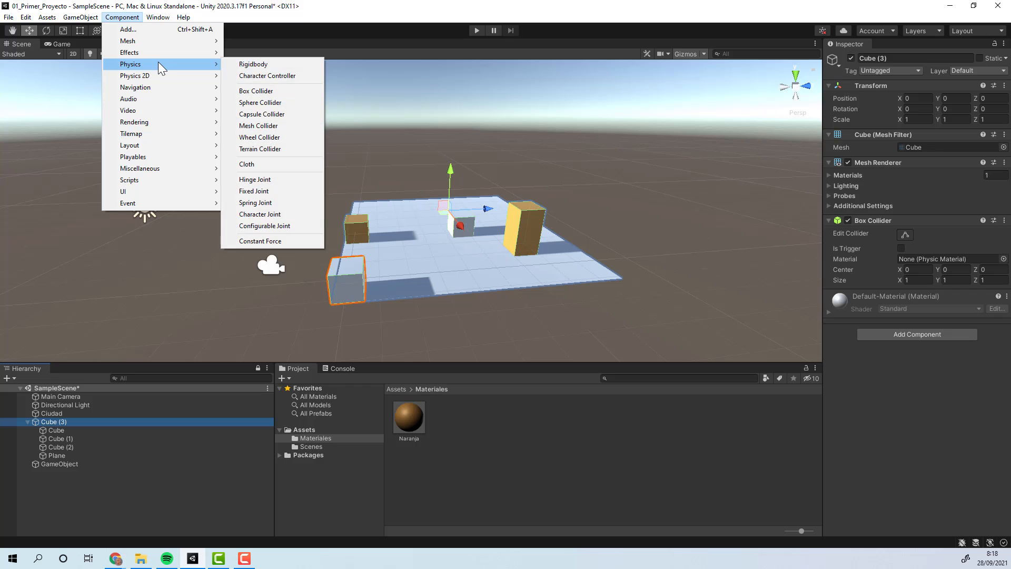
pyautogui.click(978, 425)
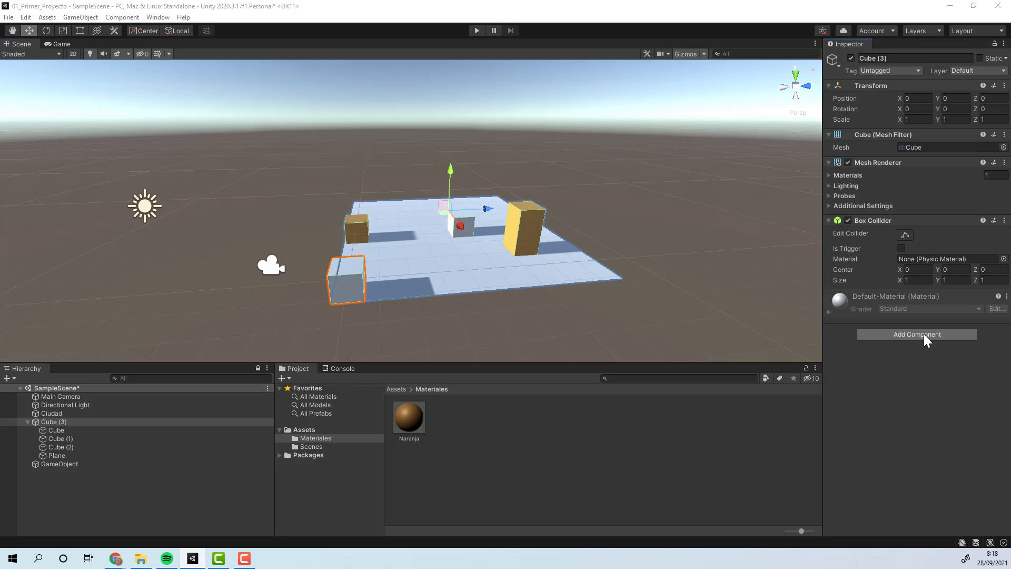
# - Clear the old component search, check the Event category, and add an Audio Source from the Audio category to Cube (3)
pyautogui.click(925, 335)
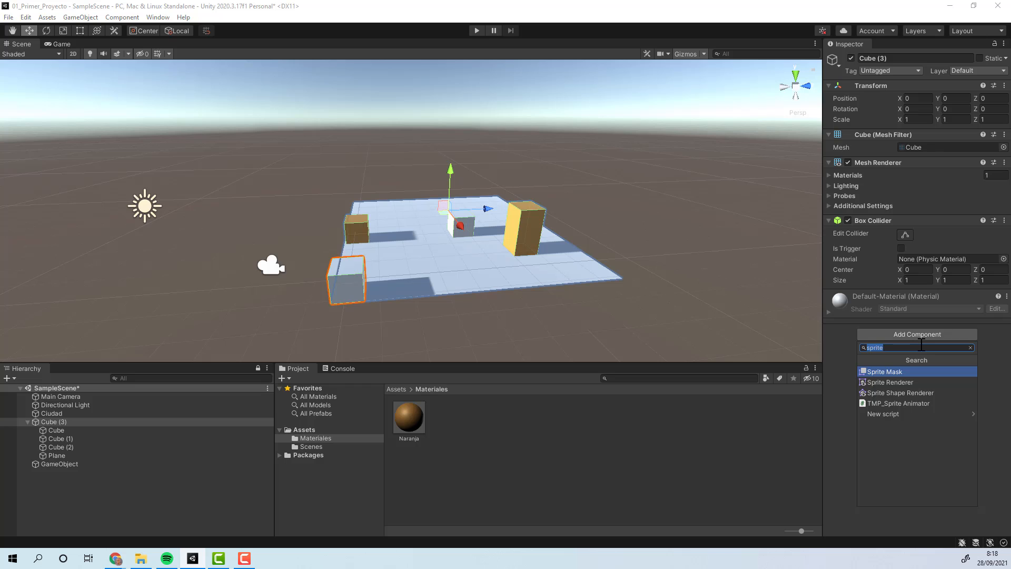
pyautogui.click(922, 345)
pyautogui.press('BackSpace')
pyautogui.press('BackSpace')
pyautogui.press('BackSpace')
pyautogui.press('BackSpace')
pyautogui.press('BackSpace')
pyautogui.press('BackSpace')
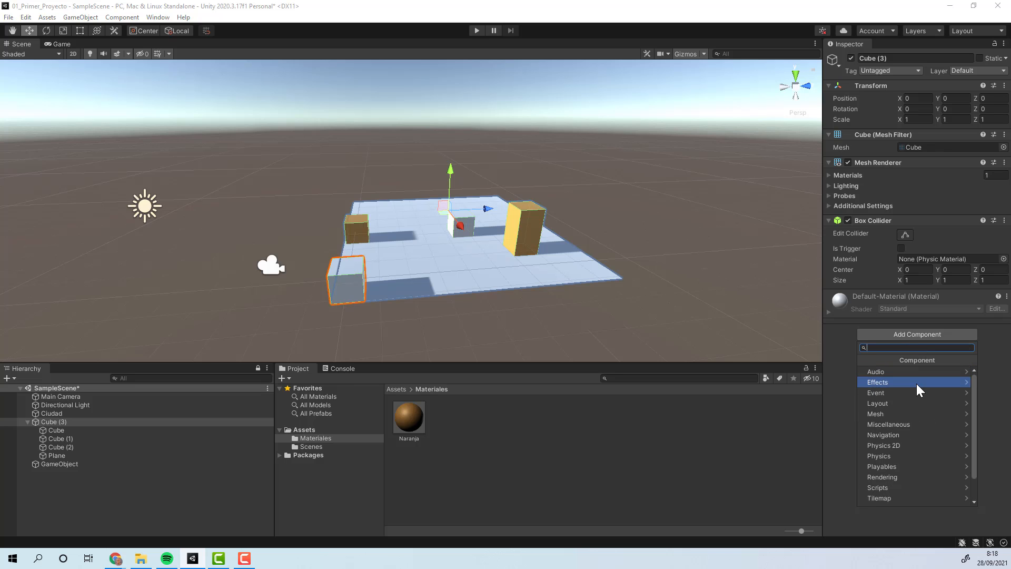
pyautogui.click(965, 393)
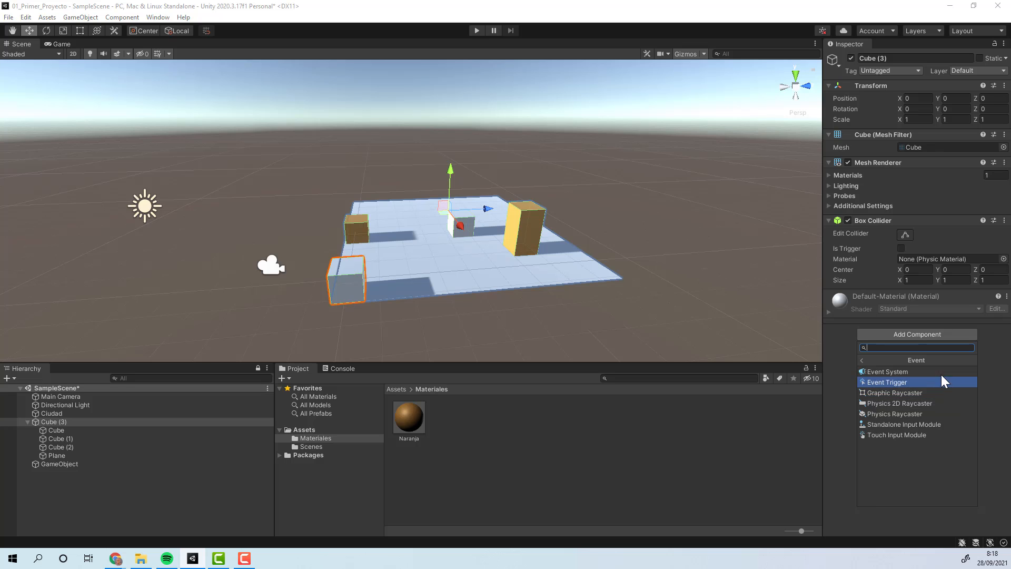
pyautogui.click(863, 362)
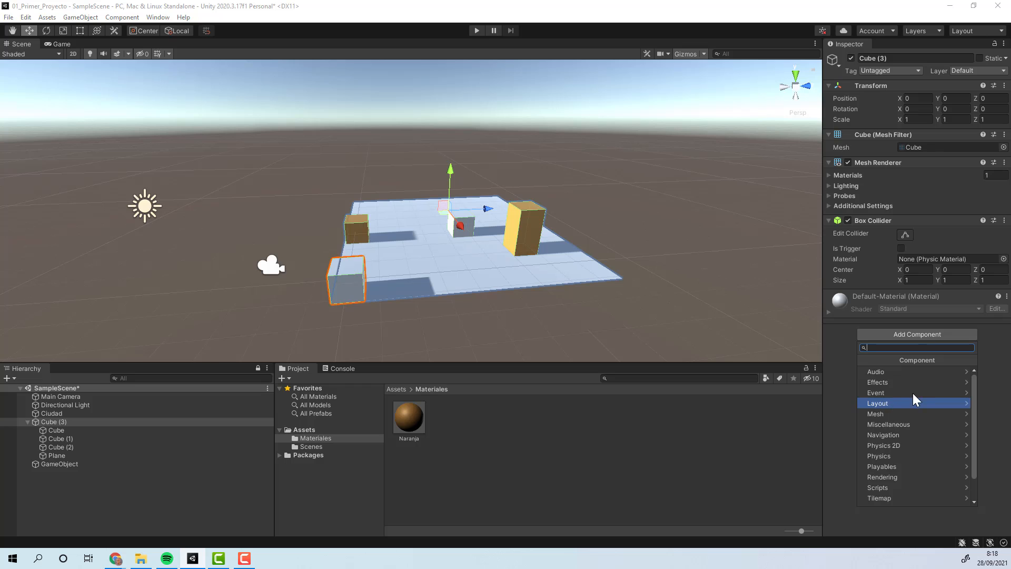
pyautogui.click(916, 373)
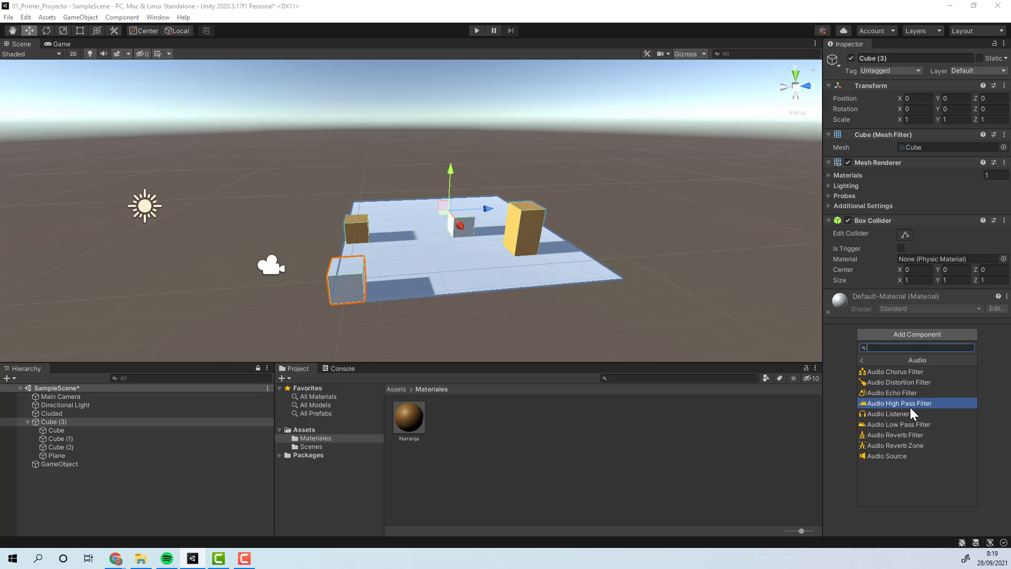
pyautogui.click(875, 457)
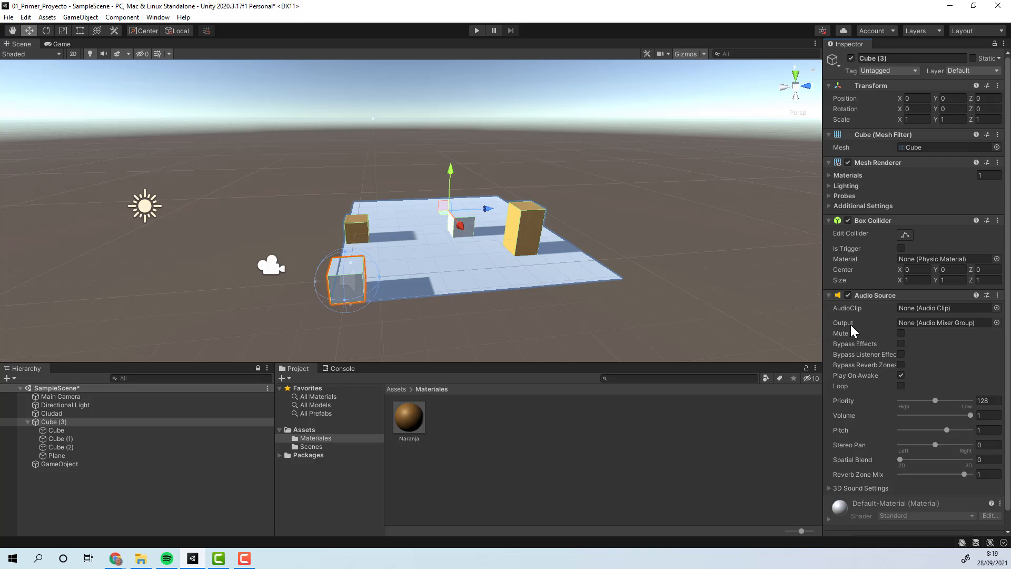
# - Read the Unity manual pages for Cube (3)'s Mesh Filter and Mesh Renderer components, closing each page when done
pyautogui.scroll(-1, 867, 409)
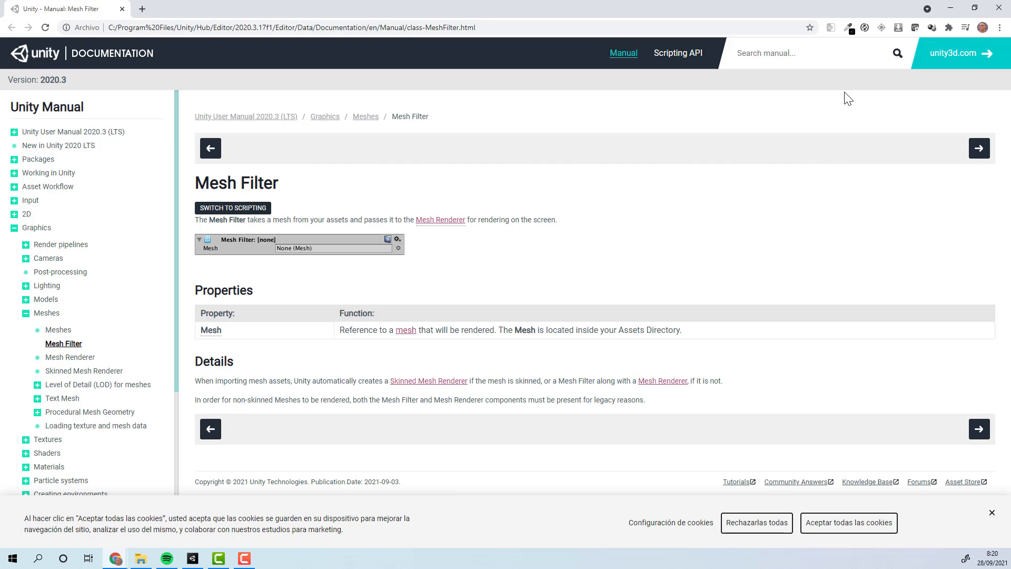
pyautogui.click(997, 16)
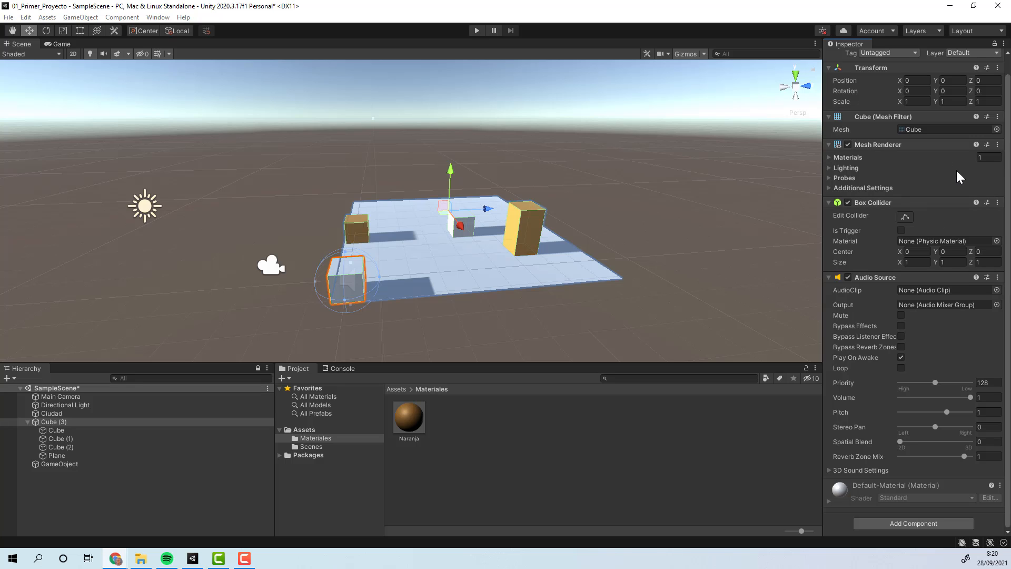
pyautogui.click(976, 147)
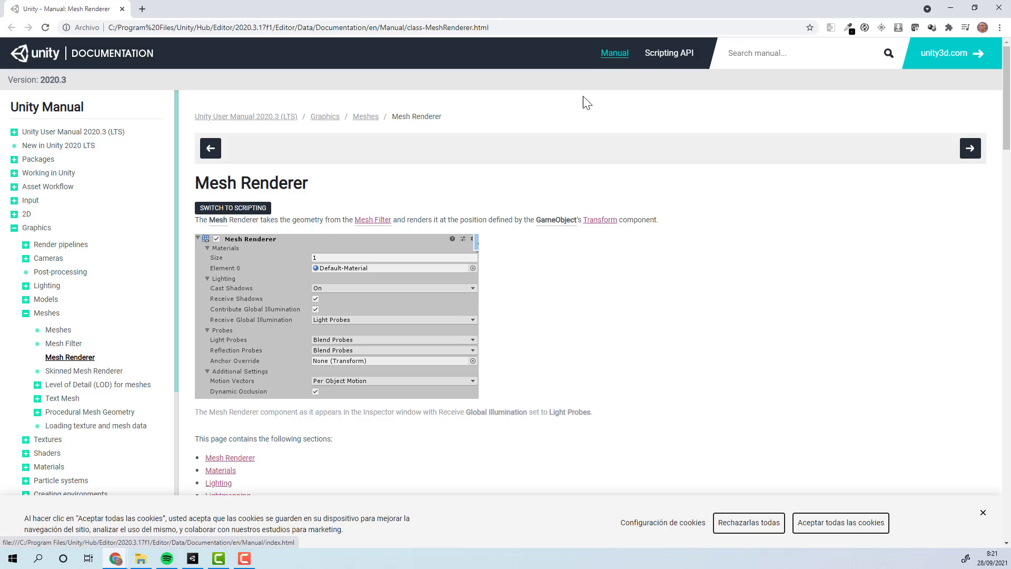
pyautogui.scroll(-4, 479, 228)
pyautogui.scroll(-15, 482, 227)
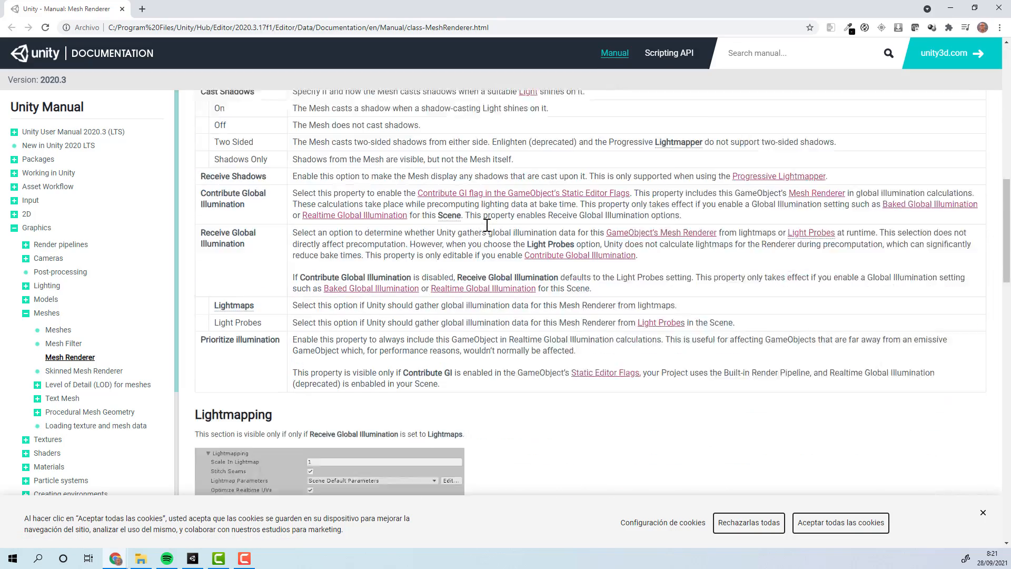
pyautogui.scroll(-20, 487, 225)
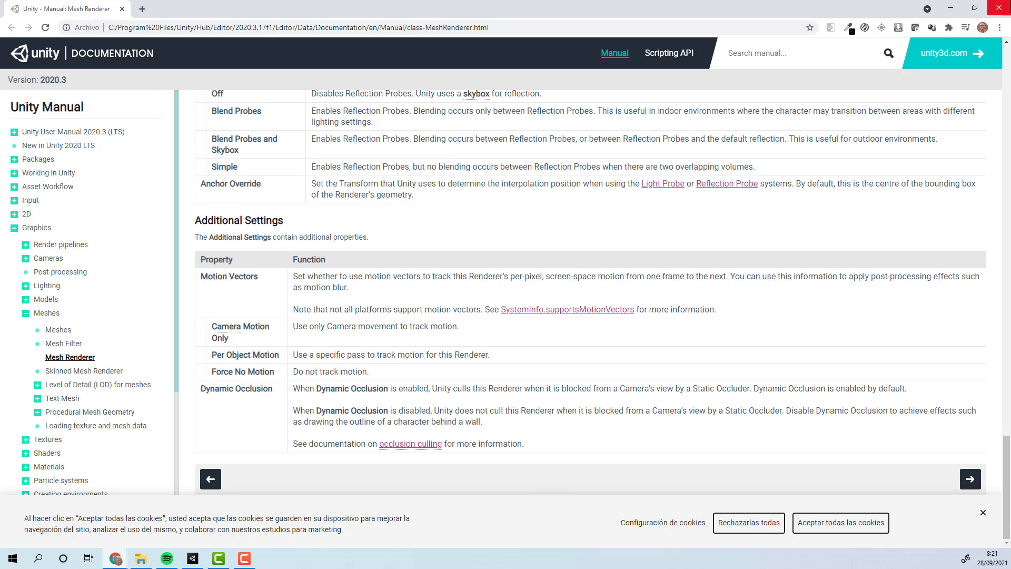
pyautogui.click(999, 7)
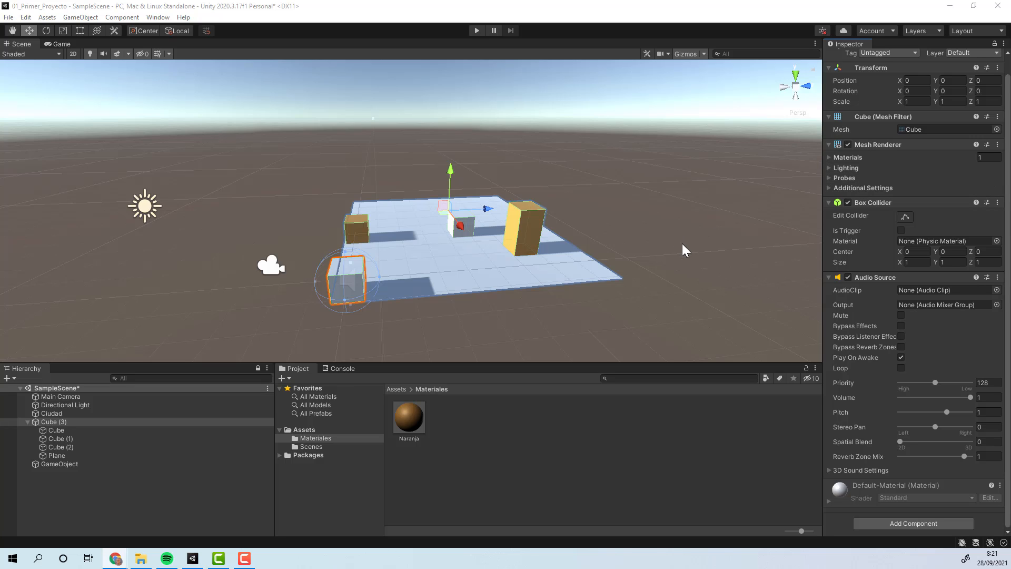
# - Create a folder named Components inside Assets from the Mesh Filter's preset save dialog, and leave the dialog without saving the preset
pyautogui.click(987, 117)
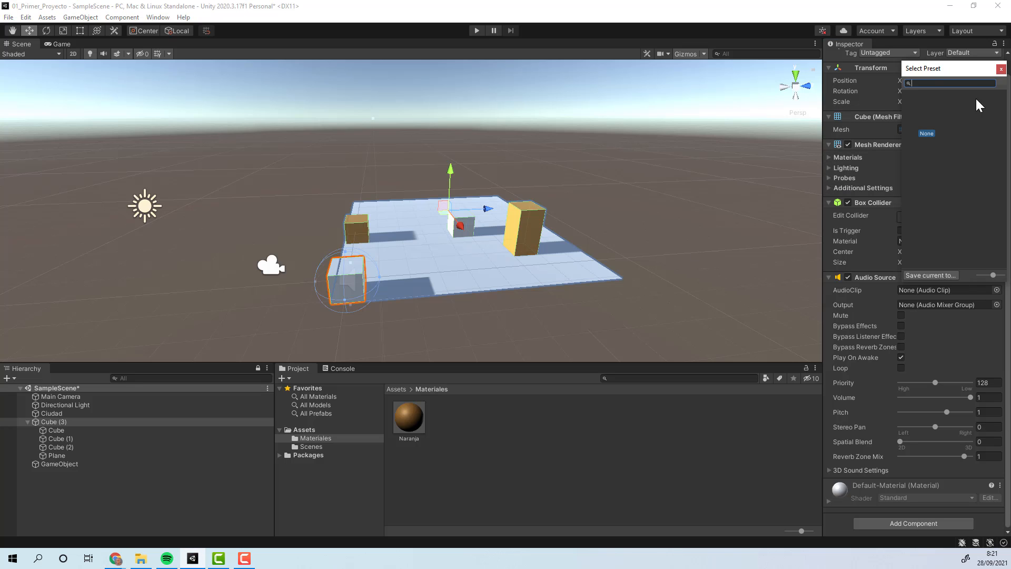
pyautogui.moveTo(968, 71); pyautogui.dragTo(749, 123)
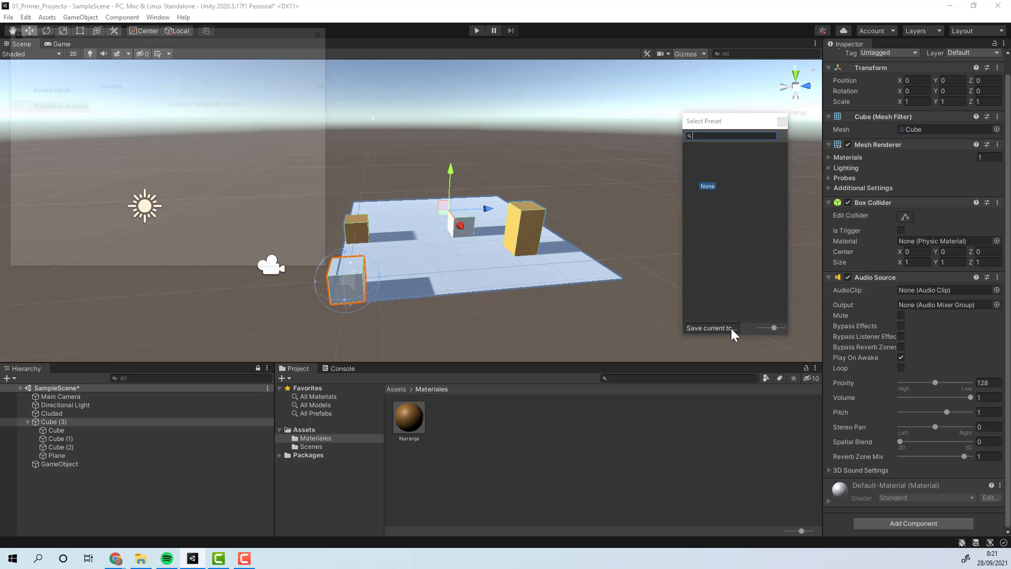
pyautogui.click(732, 328)
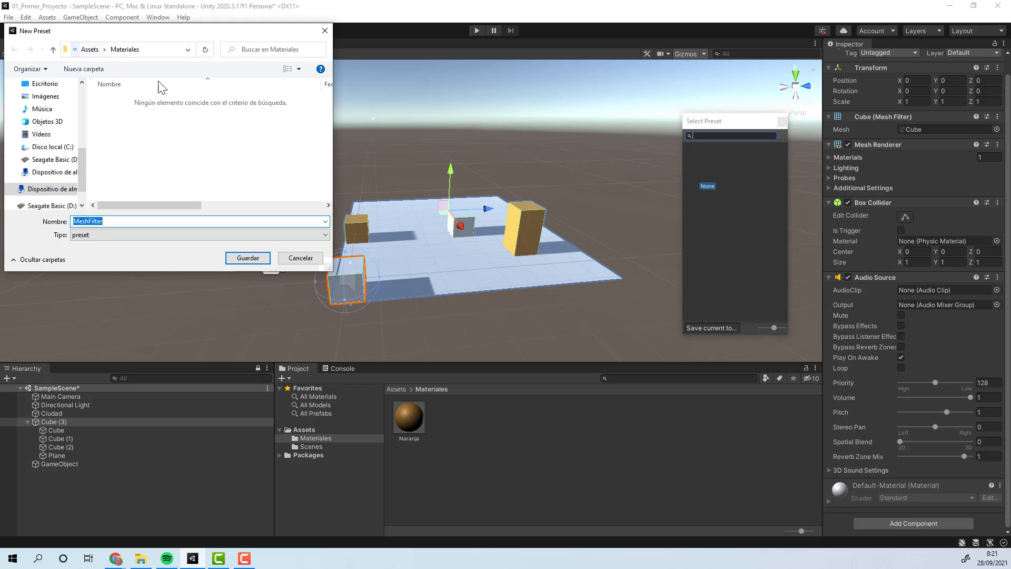
pyautogui.click(90, 49)
pyautogui.rightClick(136, 128)
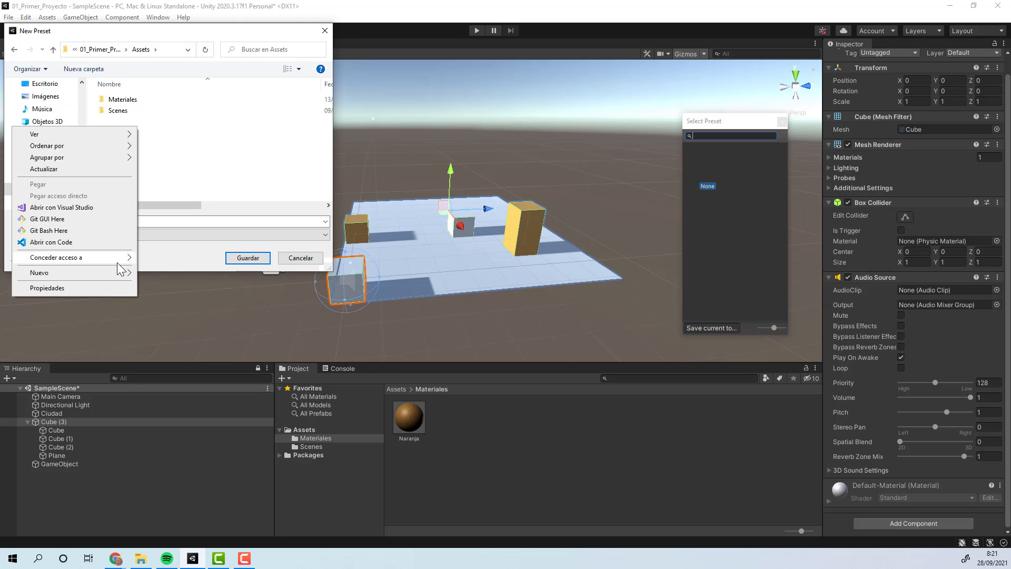
pyautogui.moveTo(120, 280)
pyautogui.click(179, 272)
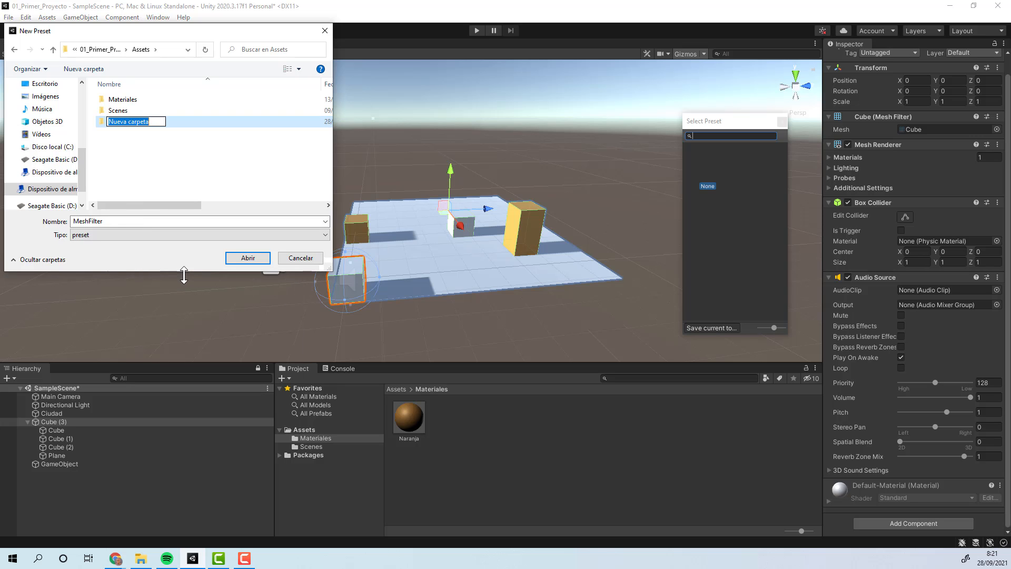
pyautogui.write('Components')
pyautogui.press('Return')
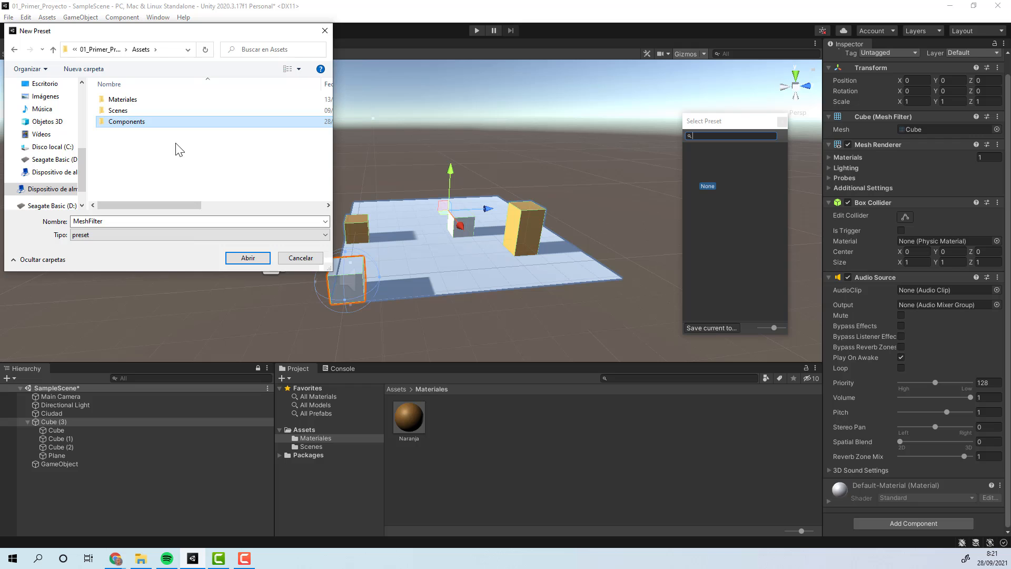
pyautogui.doubleClick(177, 122)
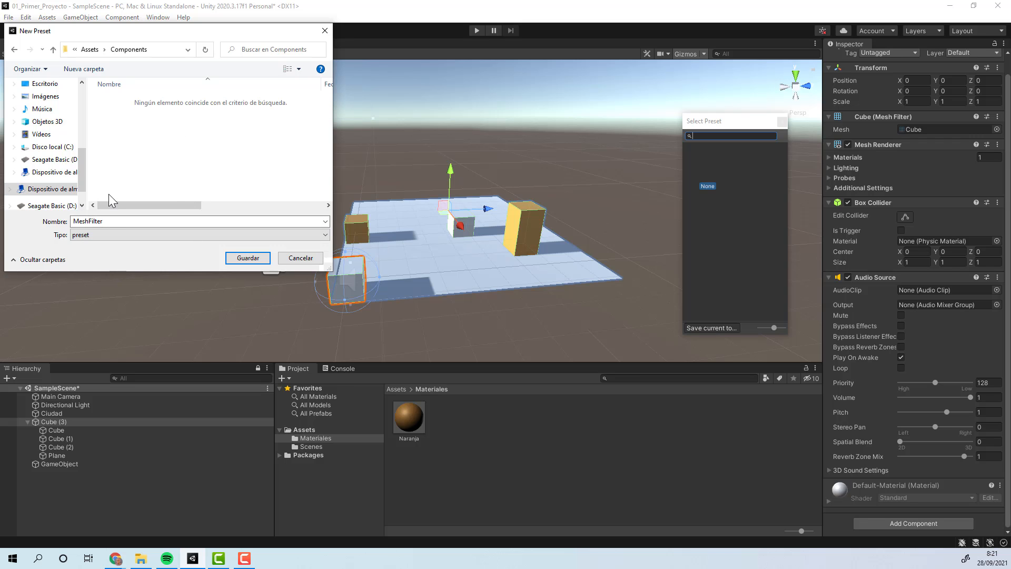
pyautogui.click(299, 257)
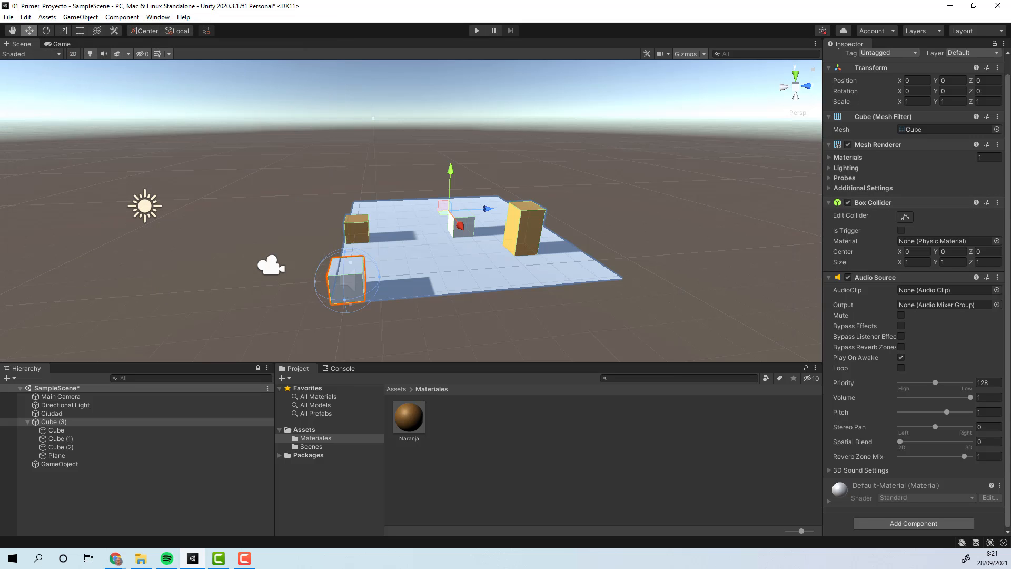
# - View the preset selection for Cube (3)'s Mesh Renderer and close it without choosing one
pyautogui.click(987, 144)
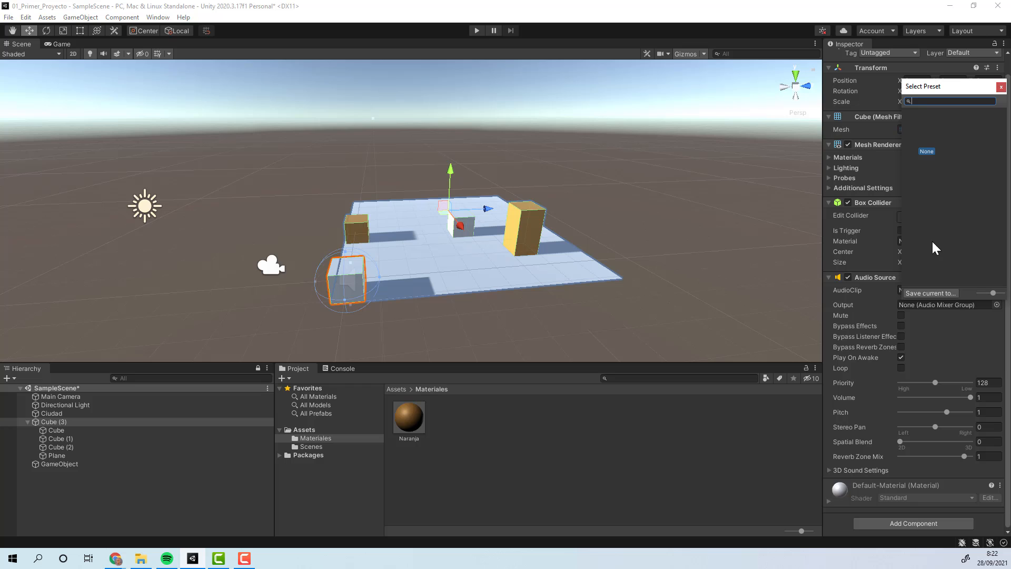
pyautogui.click(1001, 88)
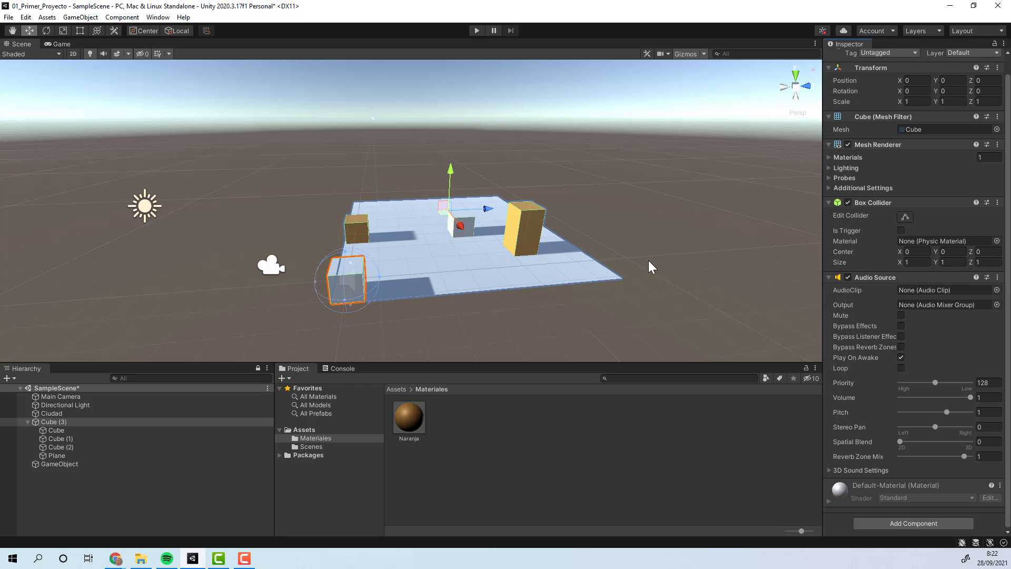
# - View the available component options for Cube (3)'s Mesh Filter and close them without choosing one
pyautogui.click(997, 117)
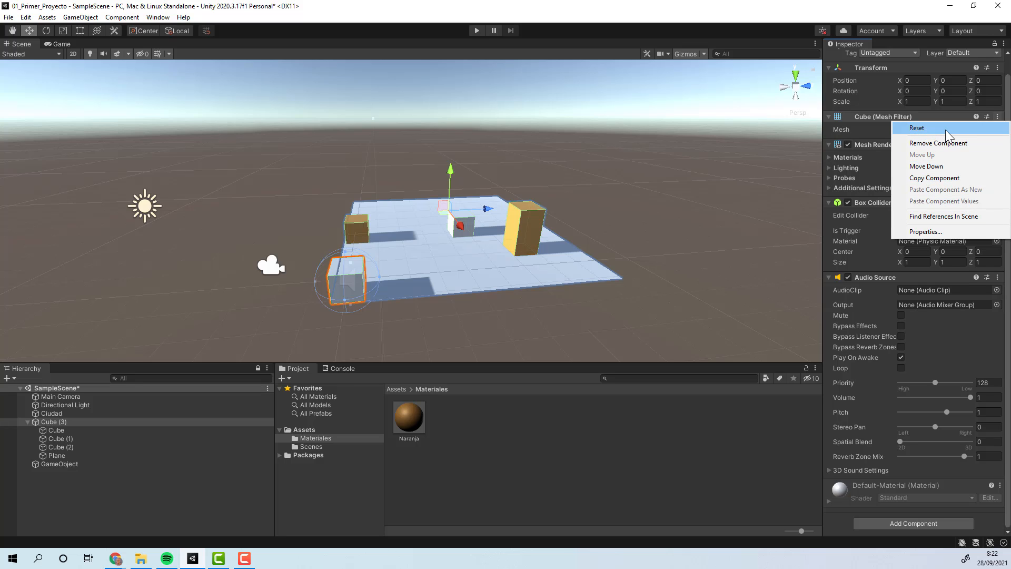
pyautogui.click(723, 186)
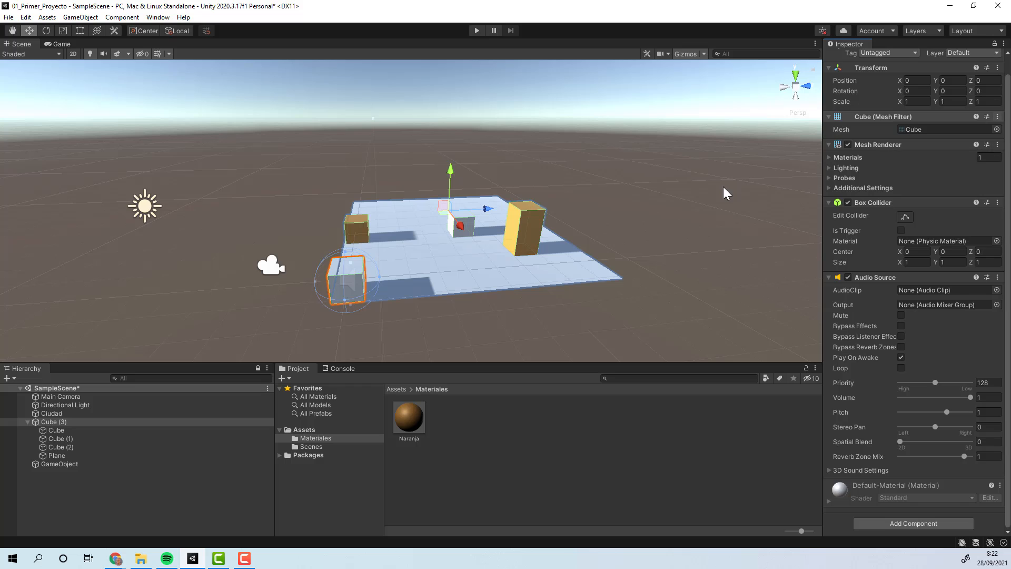
# - Select the tall orange cube, Cube (1), reset its Transform component, and undo the reset
pyautogui.click(522, 239)
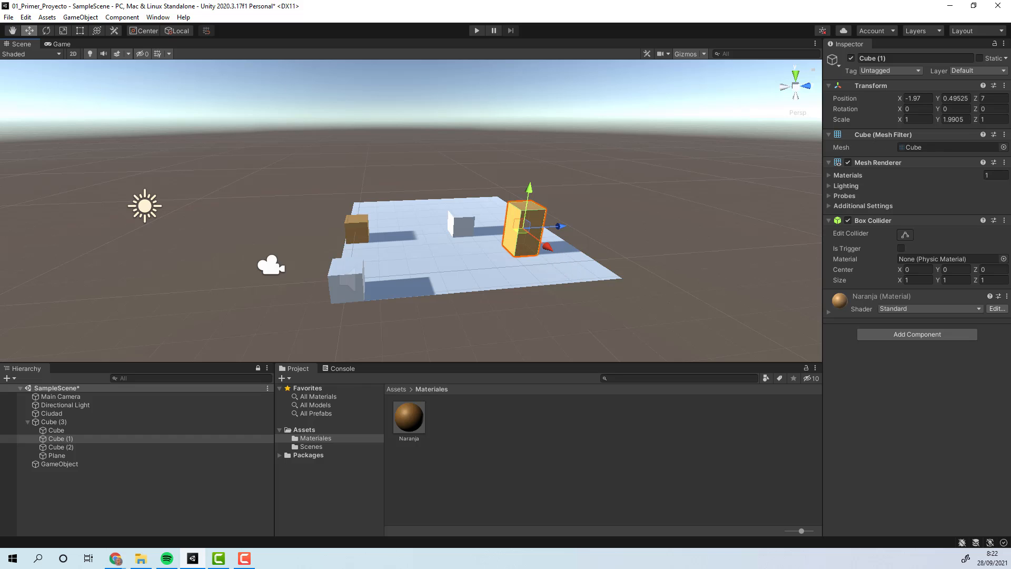
pyautogui.click(1004, 85)
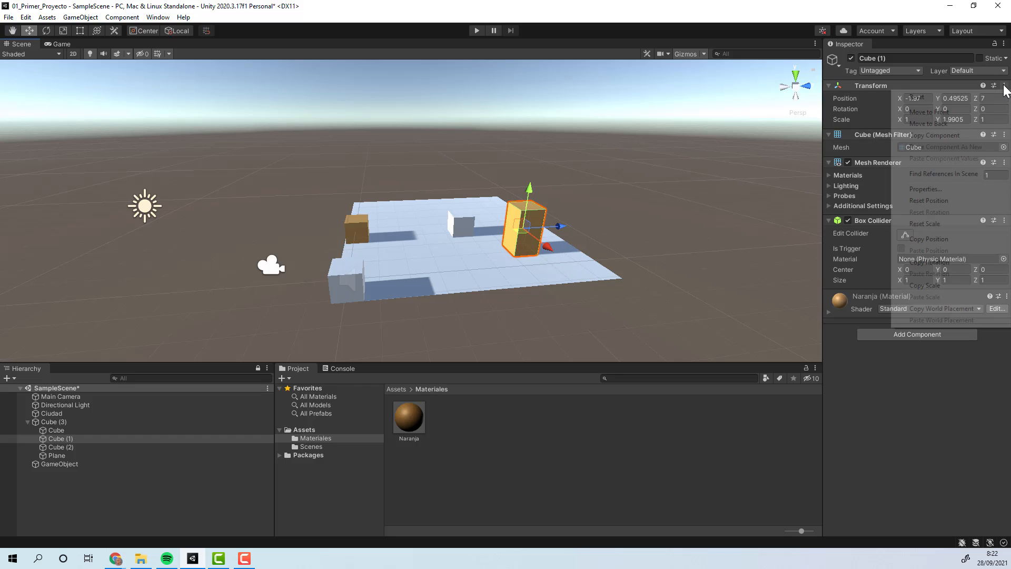
pyautogui.click(952, 95)
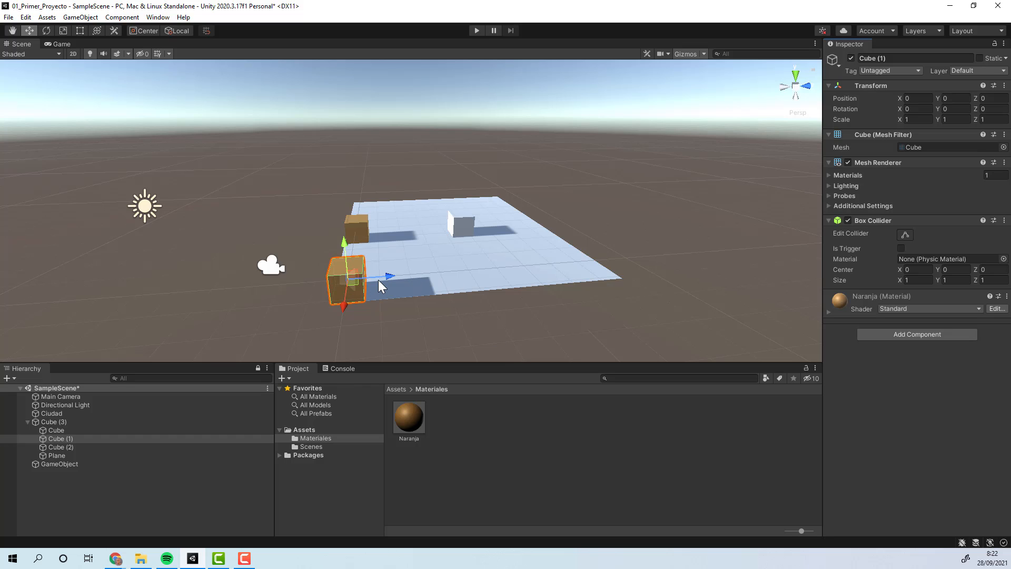
pyautogui.hotkey('ctrl', 'z')
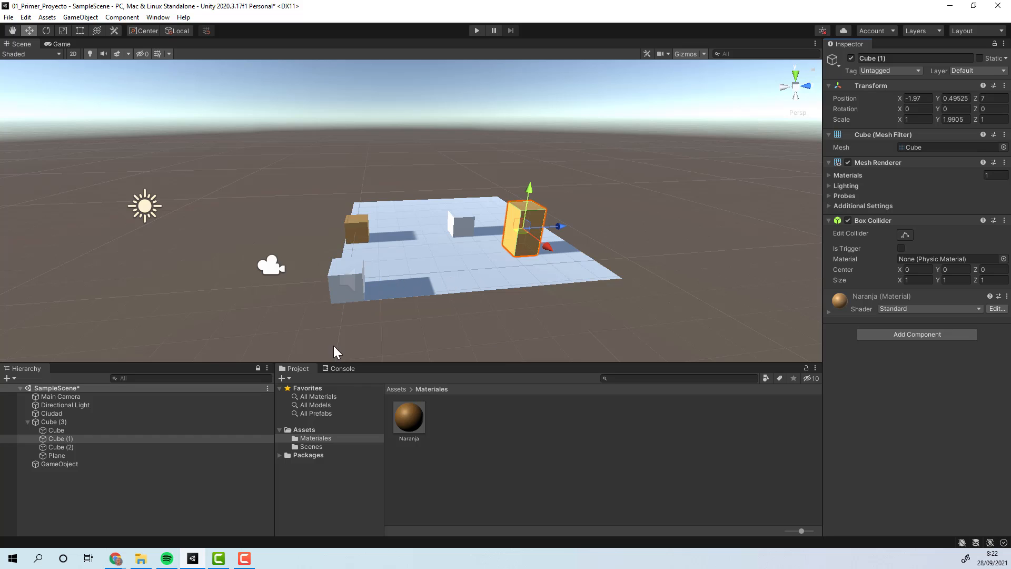
# - Reset the Mesh Renderer component of Cube (1)
pyautogui.click(1004, 163)
pyautogui.click(926, 177)
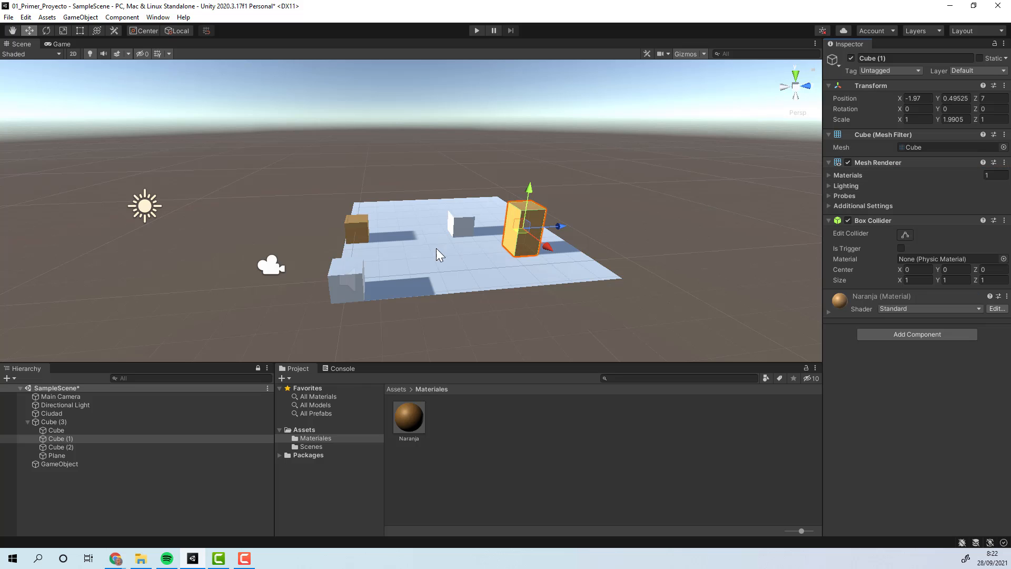